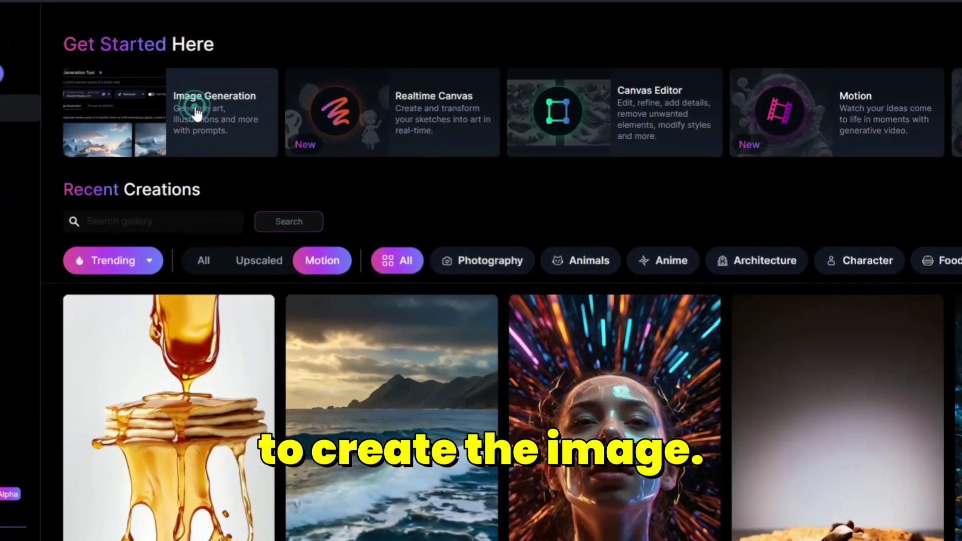
Open AI Image Generation and review the fine-tuned model list and the aspect-ratio choices
{"action": "left_click", "coordinate": [229, 107]}
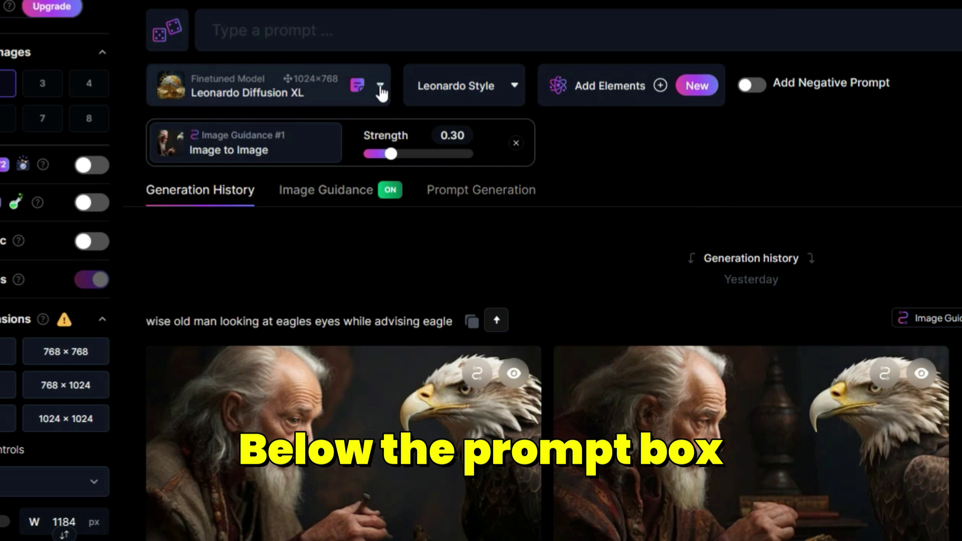
{"action": "left_click", "coordinate": [380, 86]}
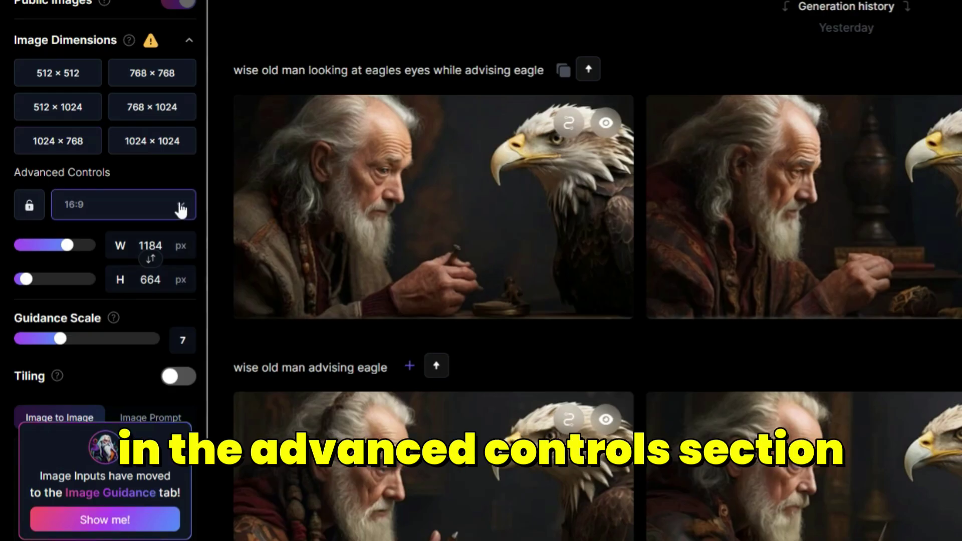
{"action": "left_click", "coordinate": [192, 311]}
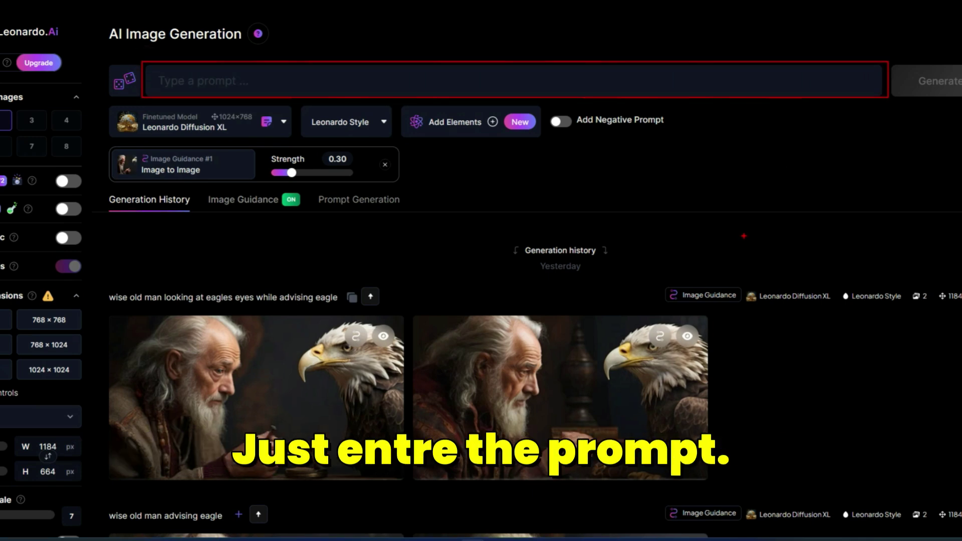
Paste the pastel fantasy girl prompt and keep Leonardo Diffusion XL as the model
{"action": "type", "text": "high quality, 8K Ultra HD, vivid colors, seamless patterns, fabric art, art station, starry night, many pink-blue combined colors and detailed designs combining magic and fantasy, Girl, splashes, aesthetic, white tone, photorealistic, ultra realistic, impressive in full color."}
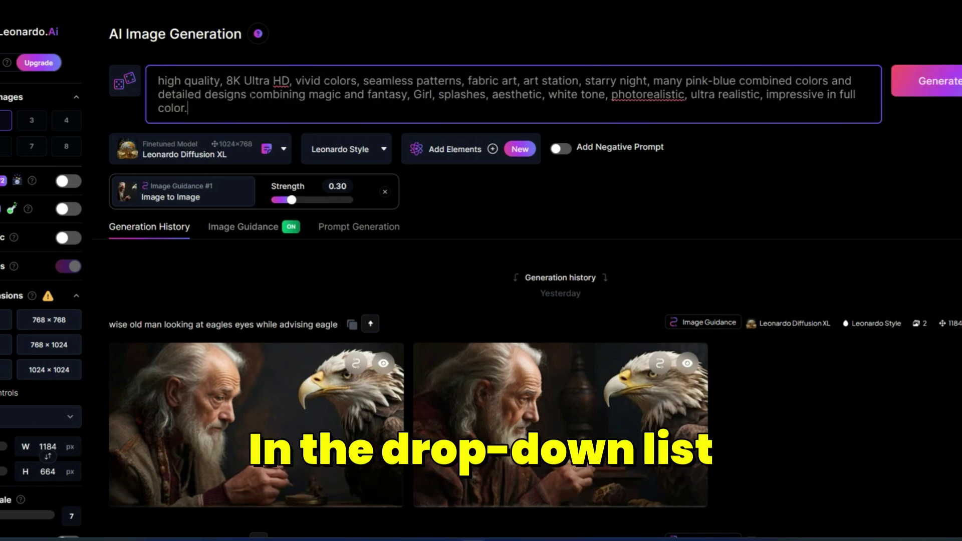
{"action": "left_click", "coordinate": [284, 151]}
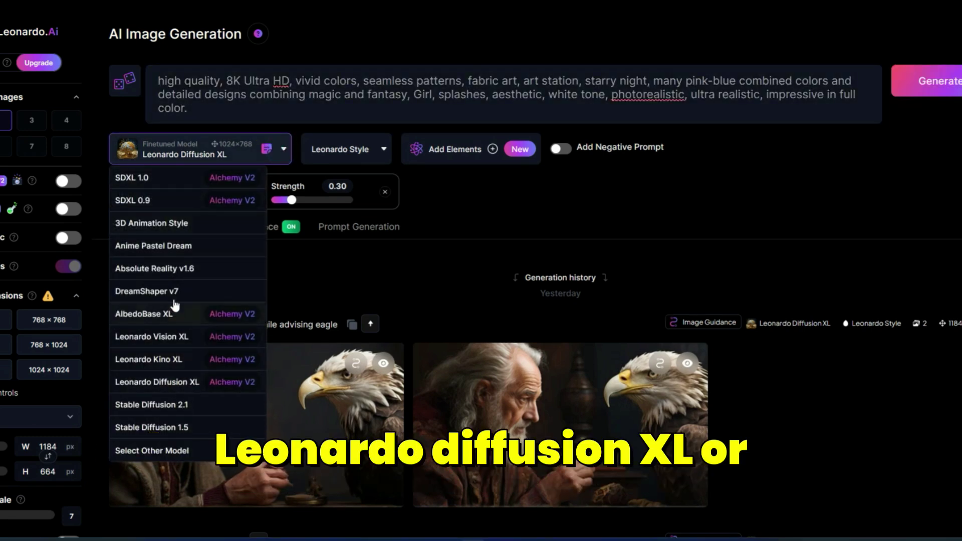
{"action": "left_click", "coordinate": [173, 383]}
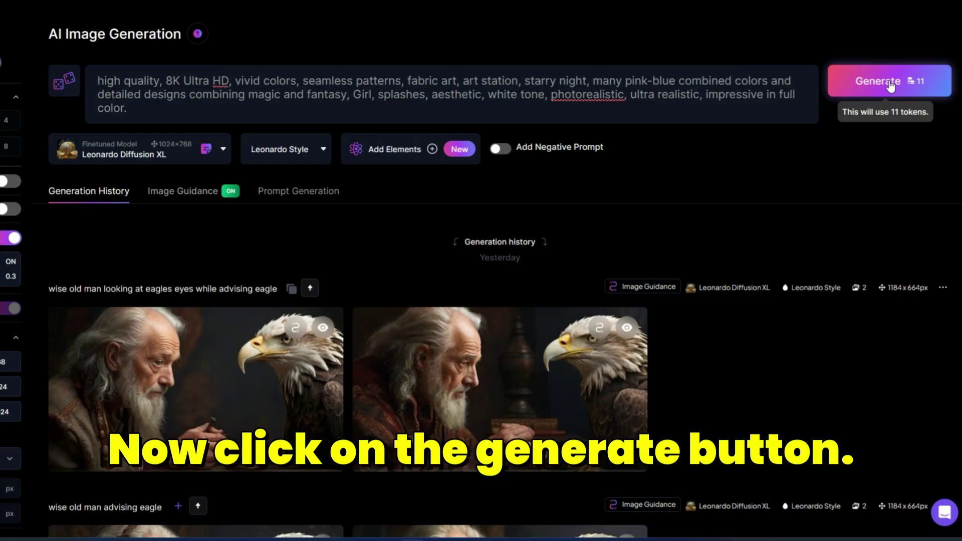
Generate the fantasy girl images and enlarge the first result
{"action": "left_click", "coordinate": [854, 119]}
{"action": "scroll", "coordinate": [790, 404], "scroll_direction": "down", "scroll_amount": 1}
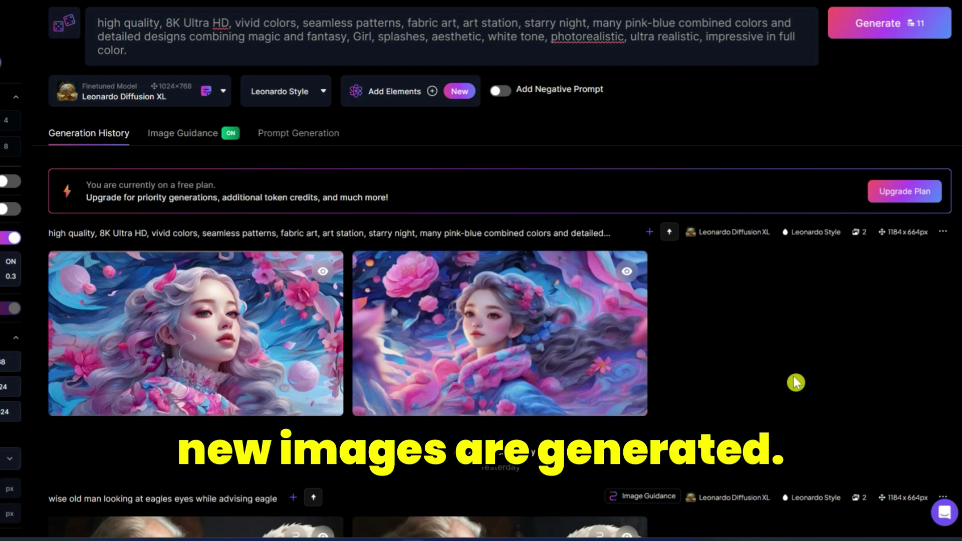
{"action": "left_click", "coordinate": [197, 310]}
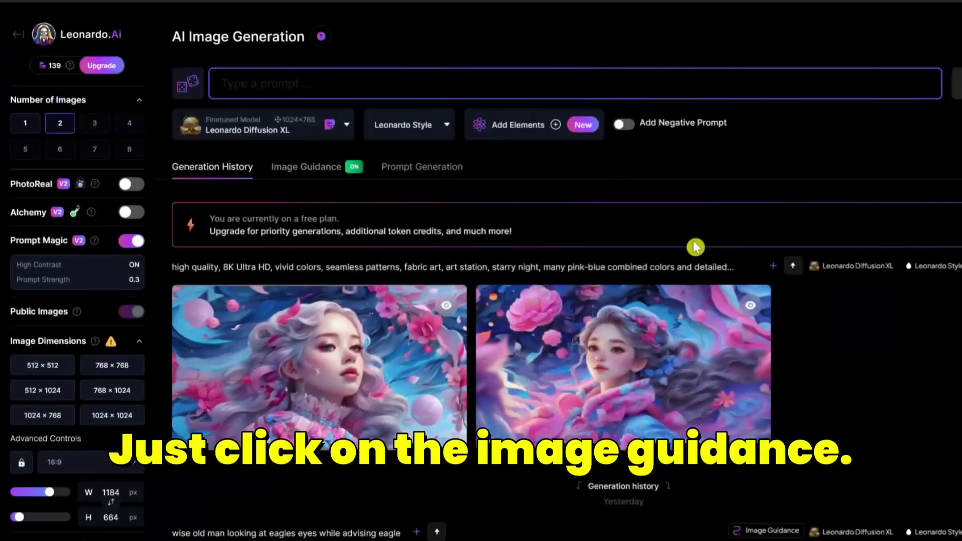
Generate 'The man riding on the horse' guided by an uploaded rider image, then preview one
{"action": "left_click", "coordinate": [306, 167]}
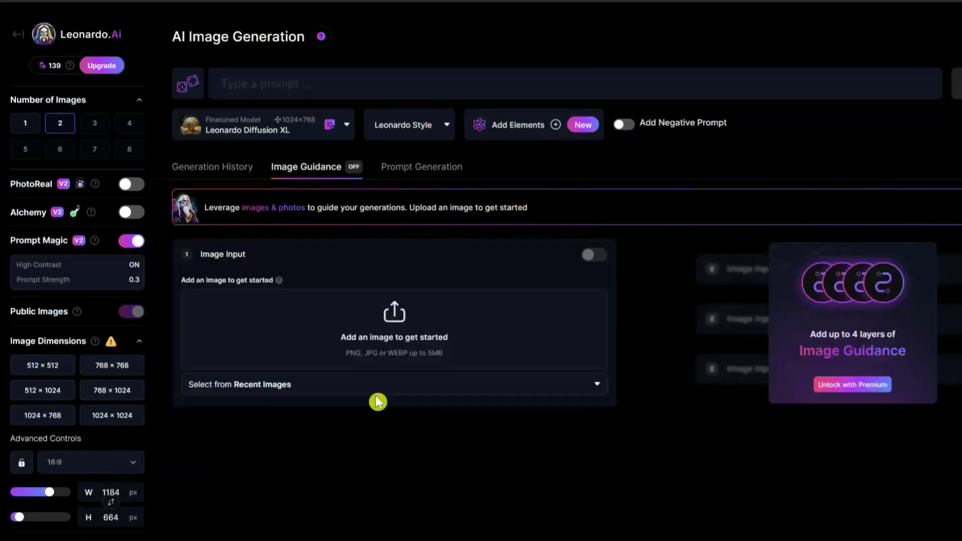
{"action": "left_click", "coordinate": [362, 407]}
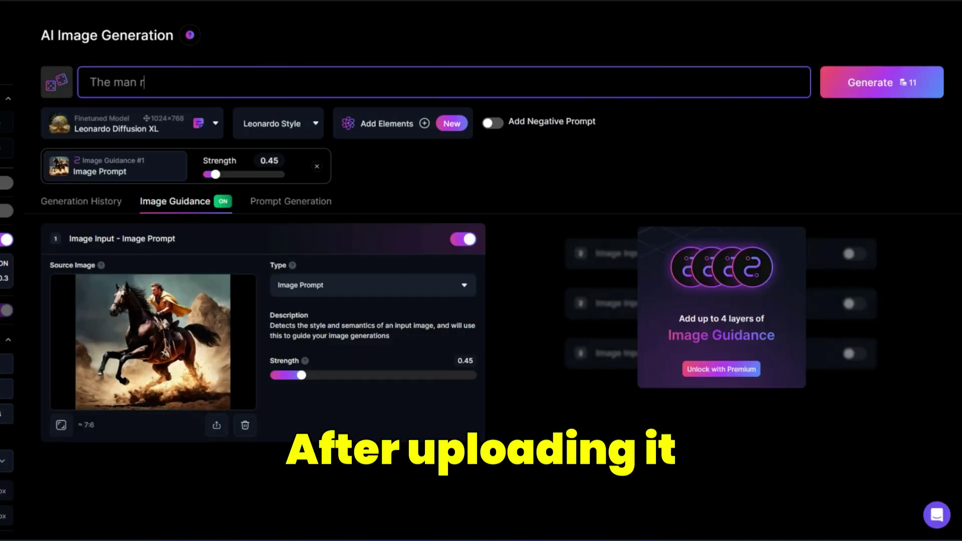
{"action": "type", "text": "i"}
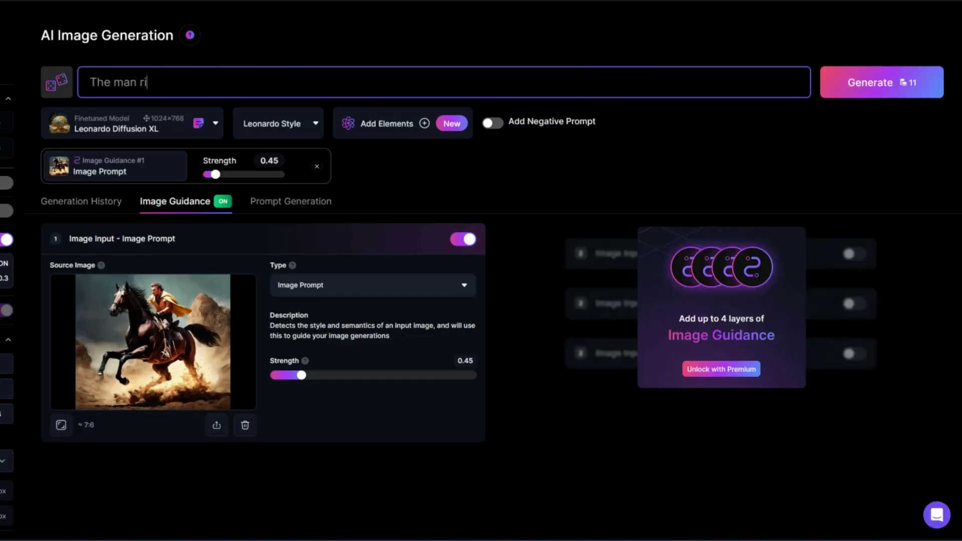
{"action": "type", "text": "ding "}
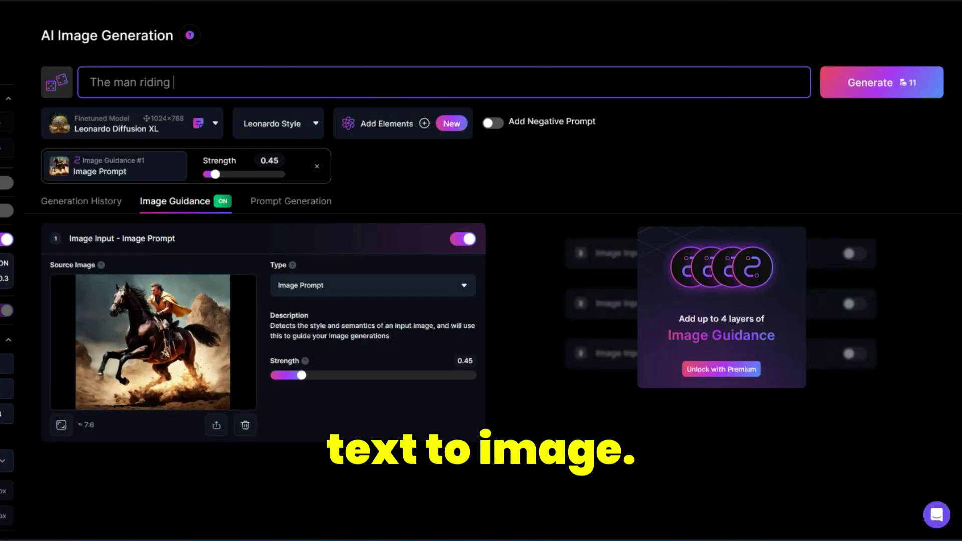
{"action": "type", "text": "on the"}
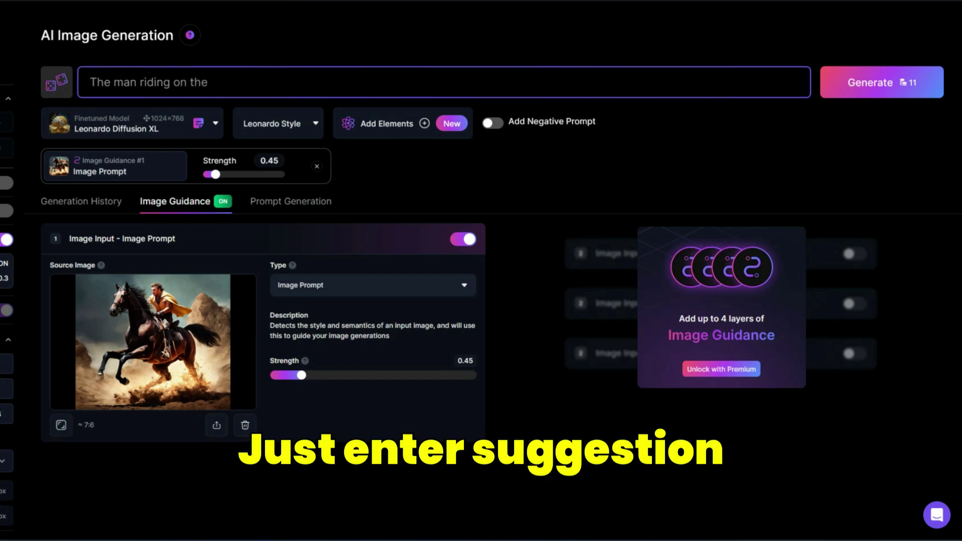
{"action": "type", "text": " horse"}
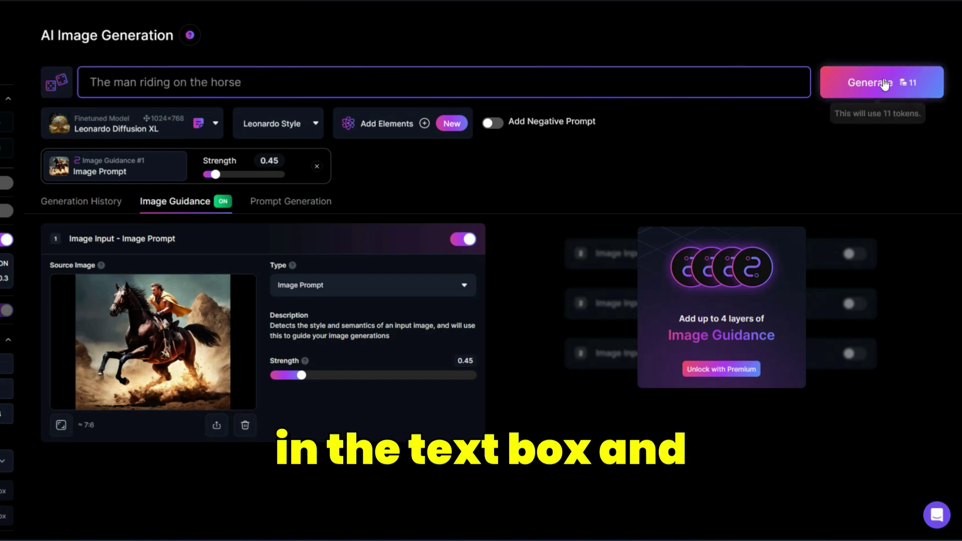
{"action": "left_click", "coordinate": [883, 80]}
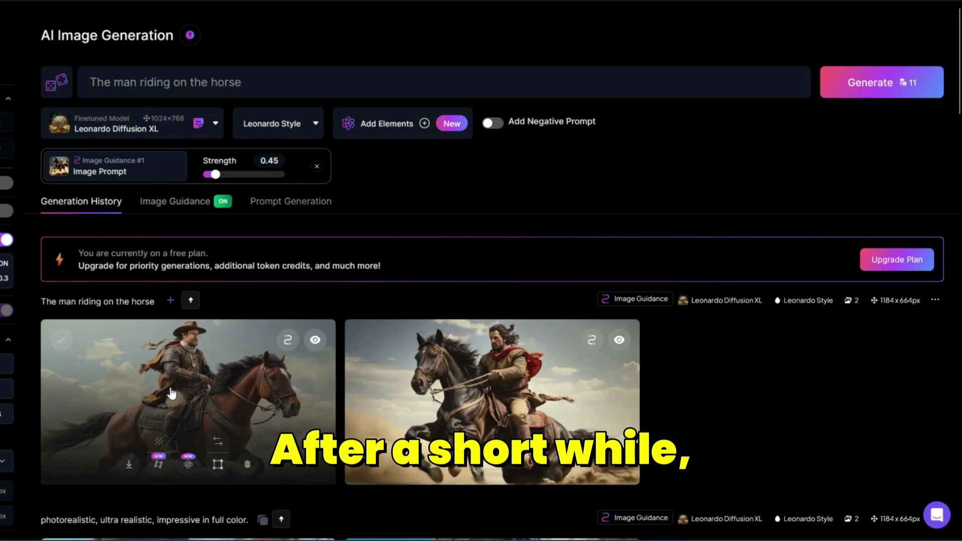
{"action": "left_click", "coordinate": [171, 393]}
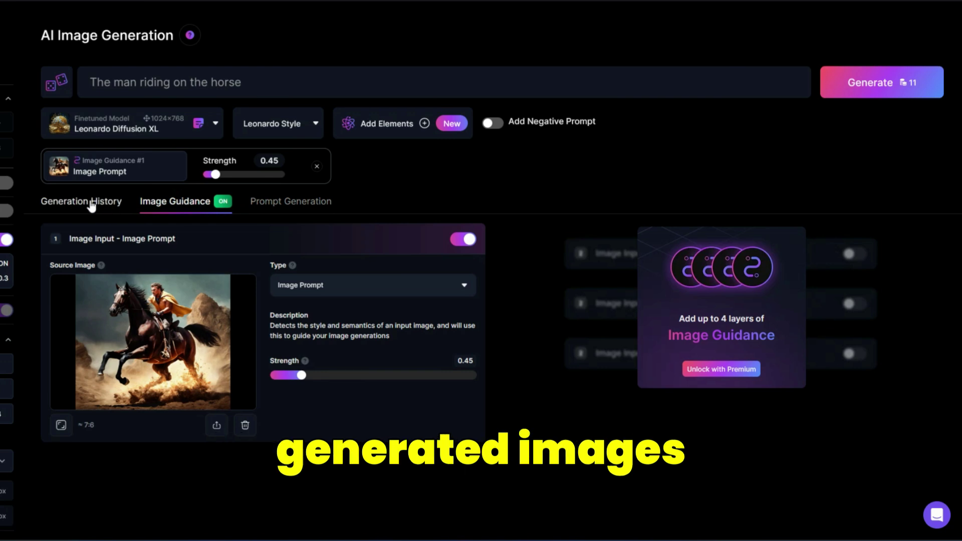
Review the horse images in the history, enlarge the first, and open the batch's actions menu
{"action": "left_click", "coordinate": [90, 203]}
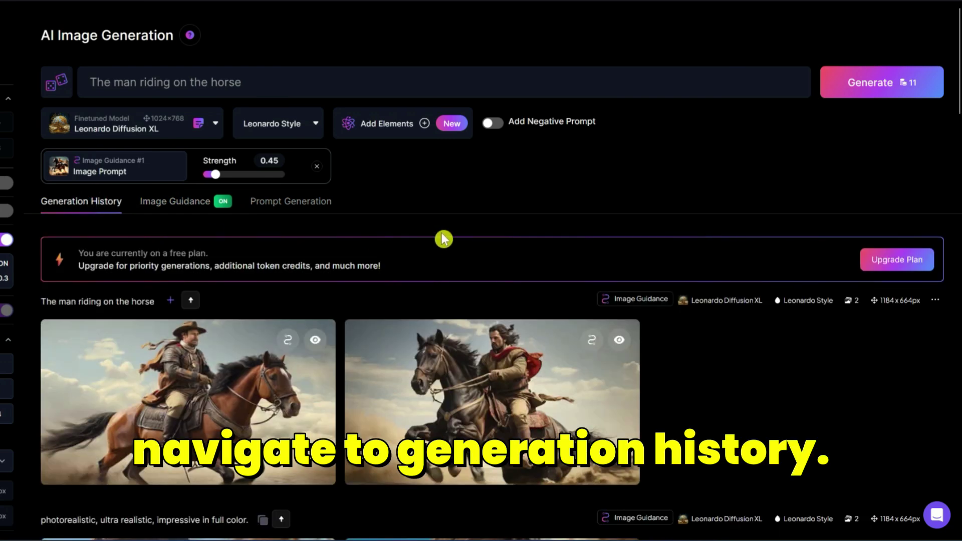
{"action": "scroll", "coordinate": [443, 239], "scroll_direction": "down", "scroll_amount": 6}
{"action": "scroll", "coordinate": [442, 241], "scroll_direction": "down", "scroll_amount": 10}
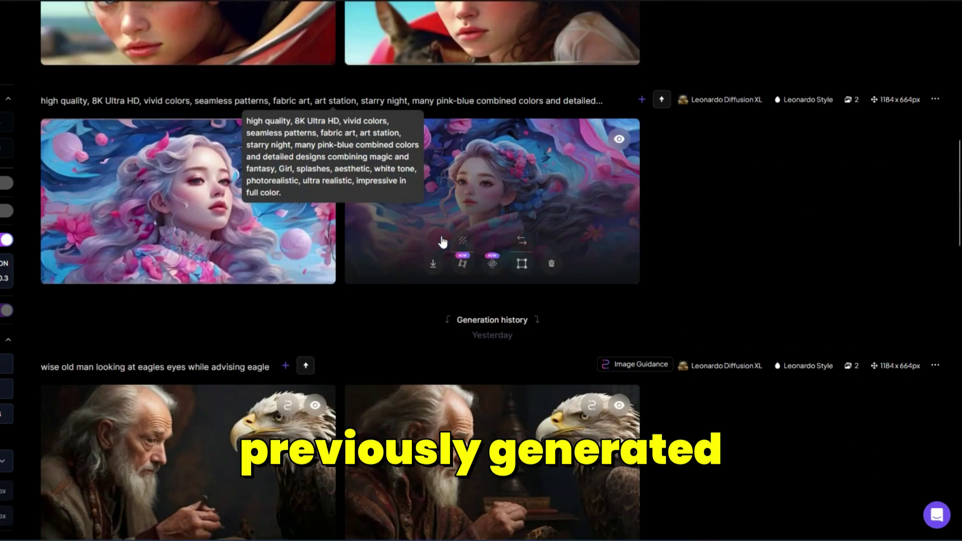
{"action": "scroll", "coordinate": [451, 316], "scroll_direction": "up", "scroll_amount": 5}
{"action": "scroll", "coordinate": [452, 318], "scroll_direction": "up", "scroll_amount": 14}
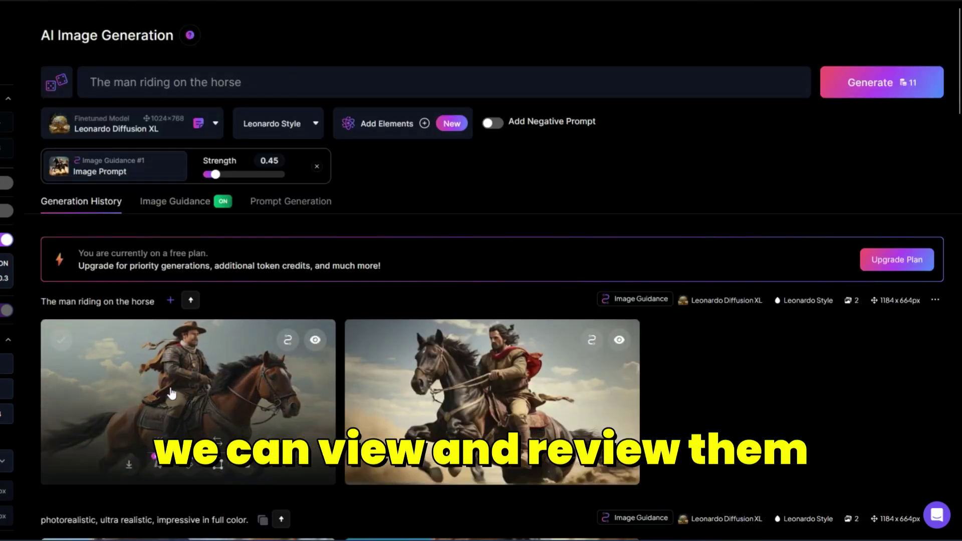
{"action": "left_click", "coordinate": [170, 394]}
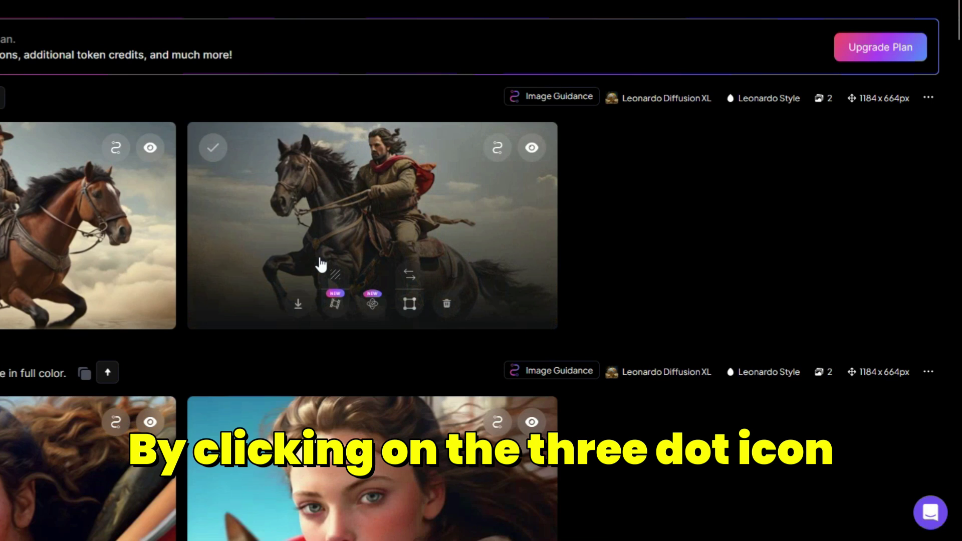
{"action": "scroll", "coordinate": [318, 266], "scroll_direction": "up", "scroll_amount": 2}
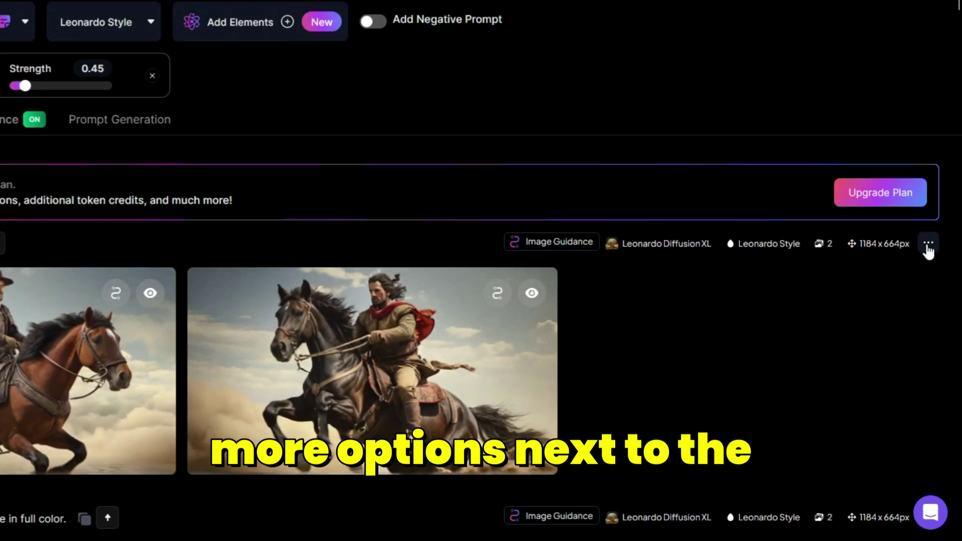
{"action": "left_click", "coordinate": [928, 245]}
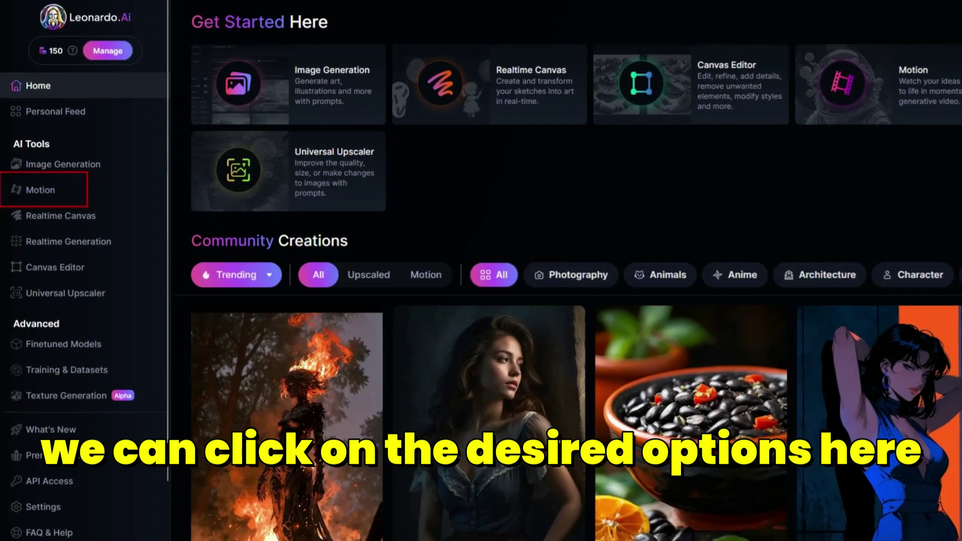
In Image2Motion, browse Your Generations for a source image, then return to Your Uploads
{"action": "left_click", "coordinate": [55, 200]}
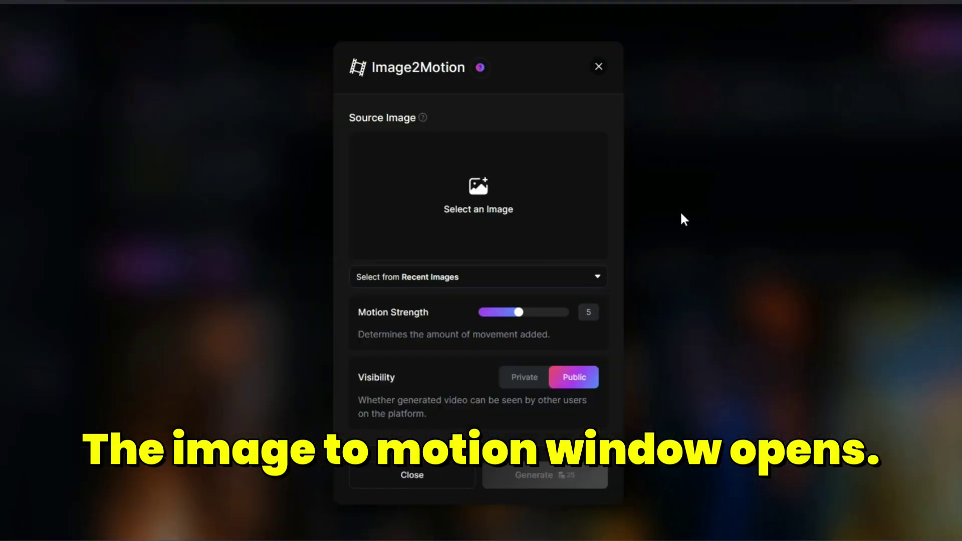
{"action": "left_click", "coordinate": [478, 208]}
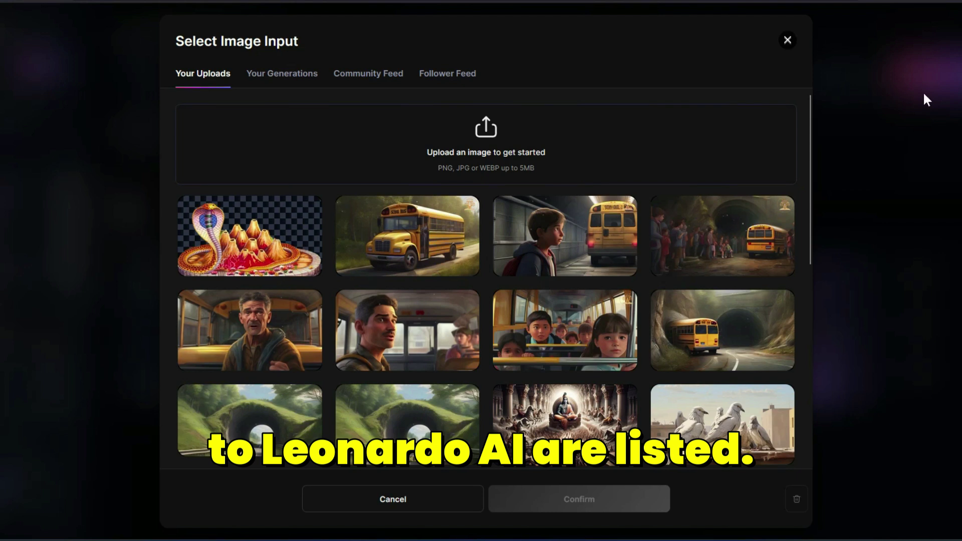
{"action": "left_click", "coordinate": [274, 76]}
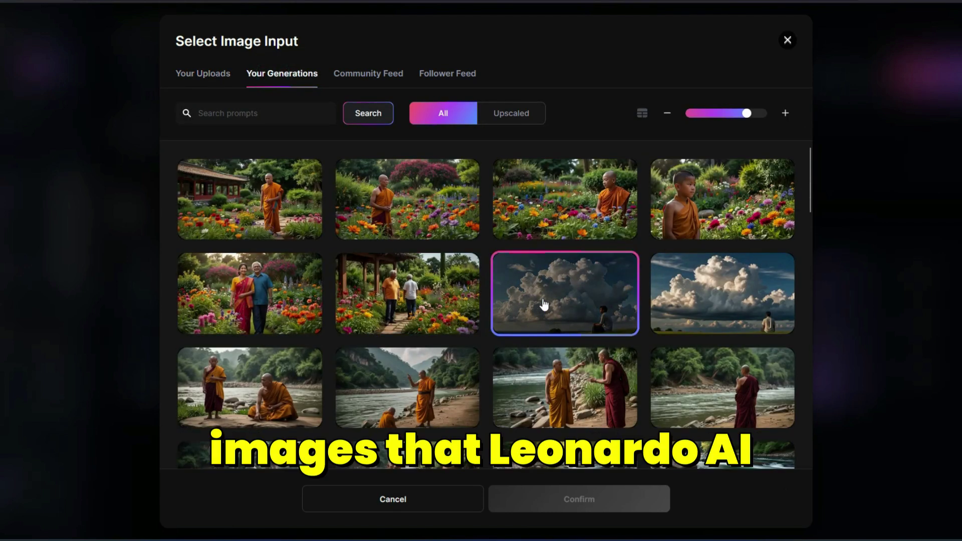
{"action": "scroll", "coordinate": [543, 306], "scroll_direction": "down", "scroll_amount": 1}
{"action": "scroll", "coordinate": [544, 304], "scroll_direction": "down", "scroll_amount": 2}
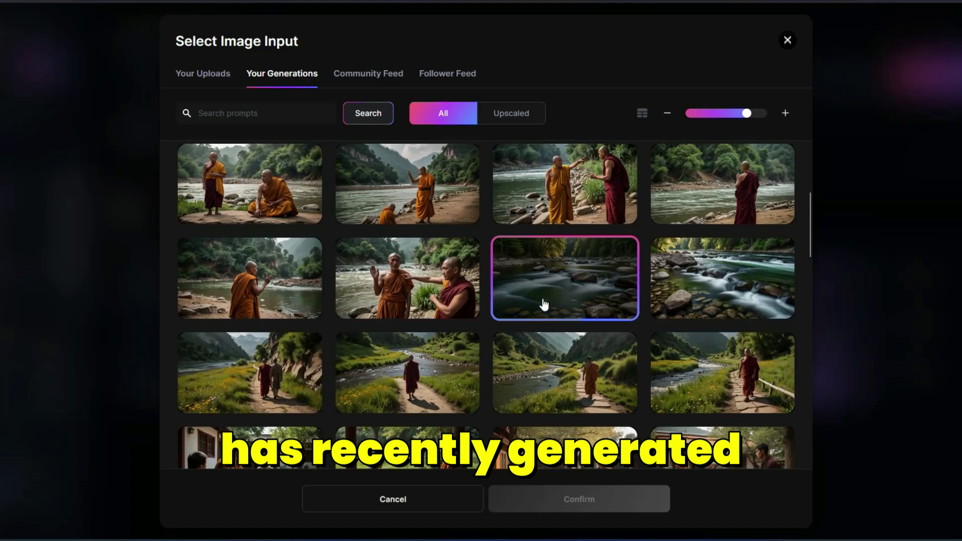
{"action": "scroll", "coordinate": [544, 304], "scroll_direction": "up", "scroll_amount": 1}
{"action": "scroll", "coordinate": [545, 304], "scroll_direction": "up", "scroll_amount": 2}
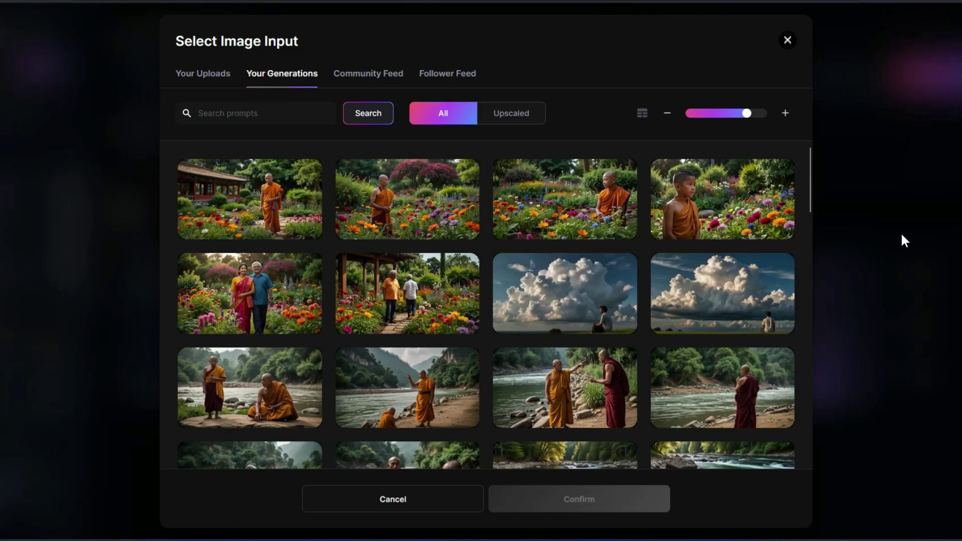
{"action": "left_click", "coordinate": [211, 74]}
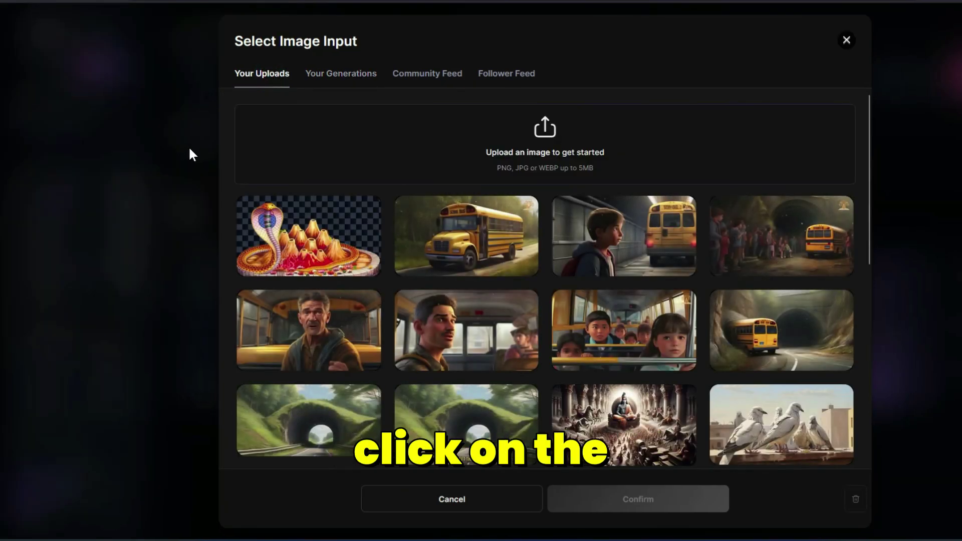
Upload the pink-haired portrait and generate a Motion video at strength 6, then view progress
{"action": "left_click", "coordinate": [551, 151]}
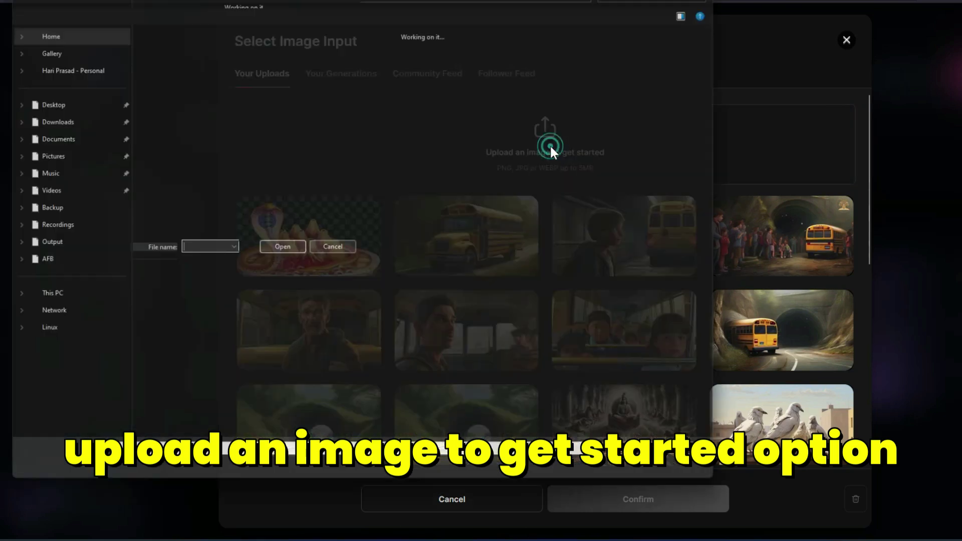
{"action": "left_click", "coordinate": [181, 87]}
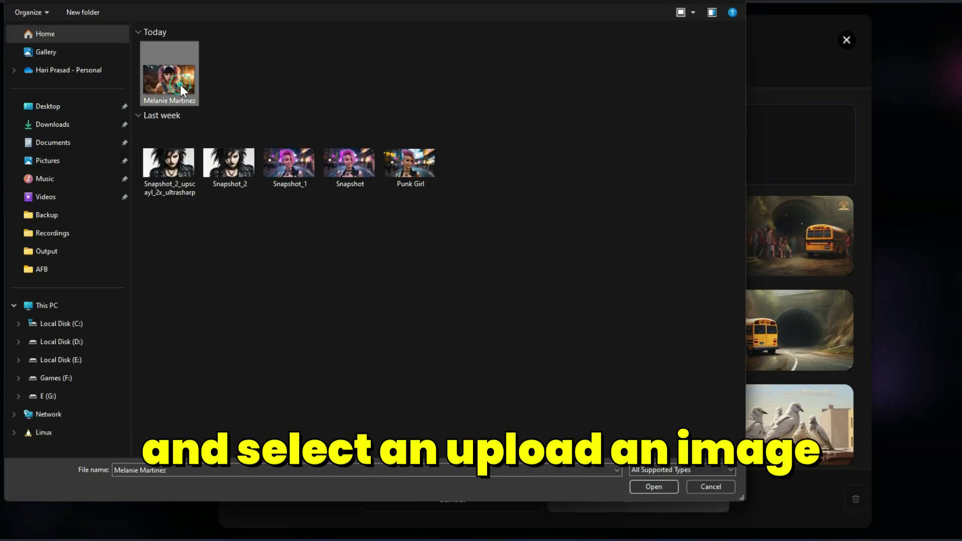
{"action": "left_click", "coordinate": [642, 485]}
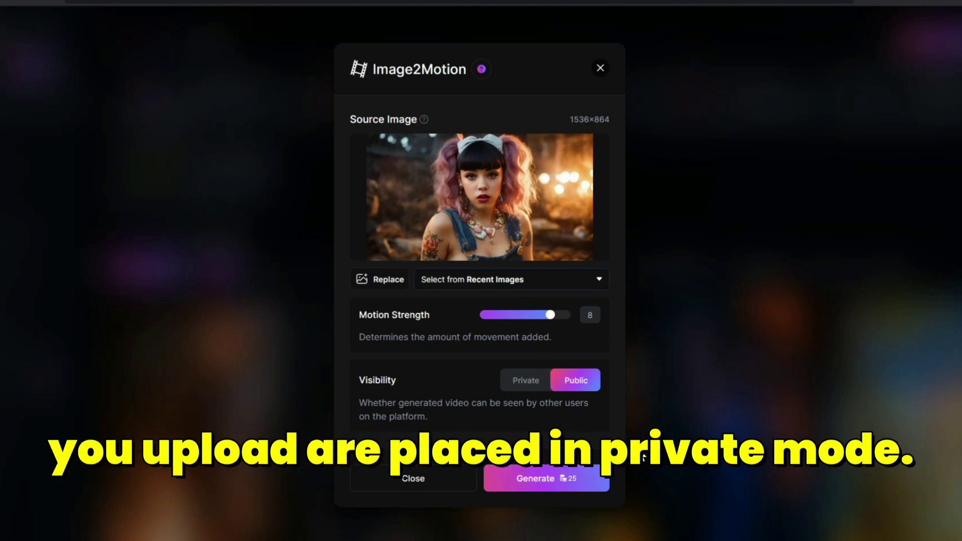
{"action": "left_click", "coordinate": [548, 476]}
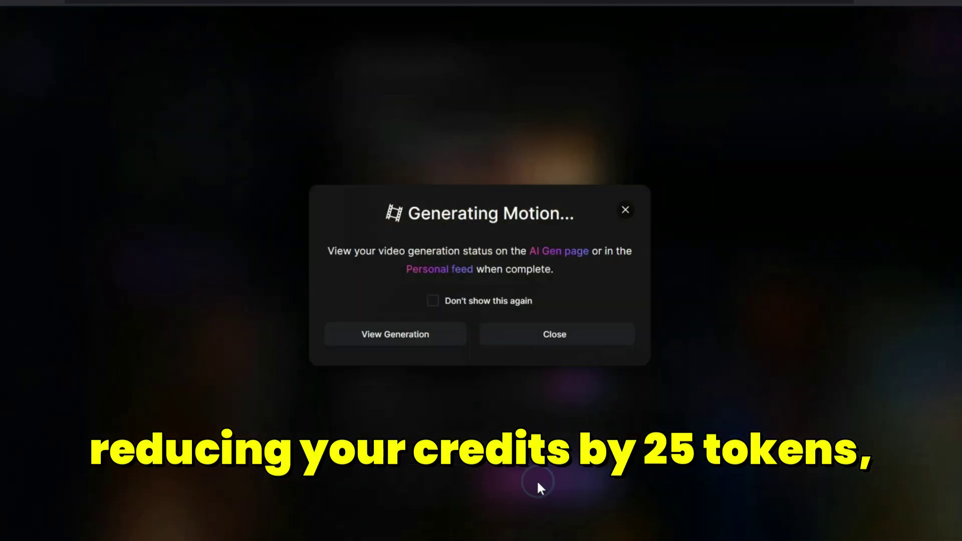
{"action": "left_click", "coordinate": [398, 333]}
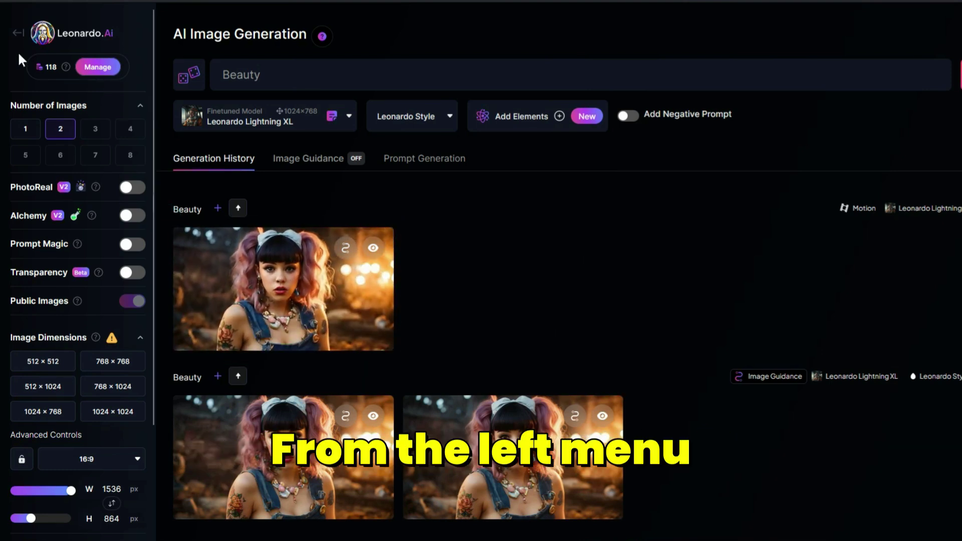
Go back to the Home dashboard from the generation history
{"action": "left_click", "coordinate": [18, 32]}
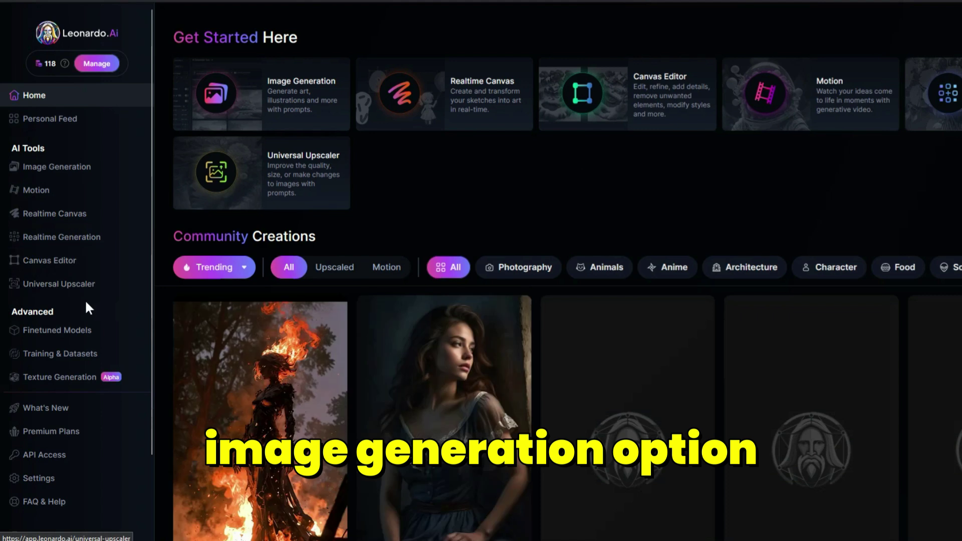